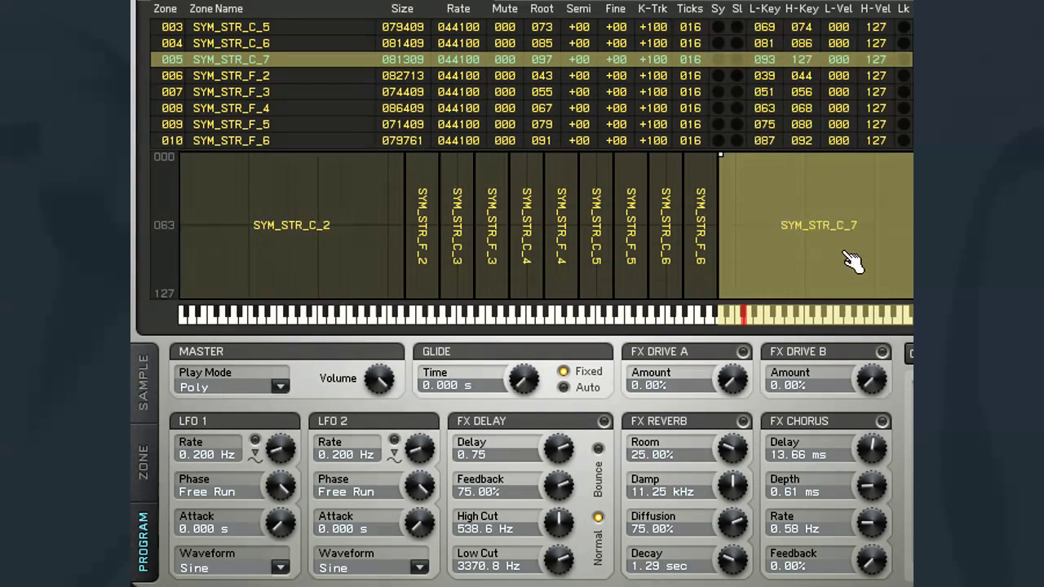
- Try the Mono and Legato play modes, then return the play mode to Poly
left_click(280, 387)
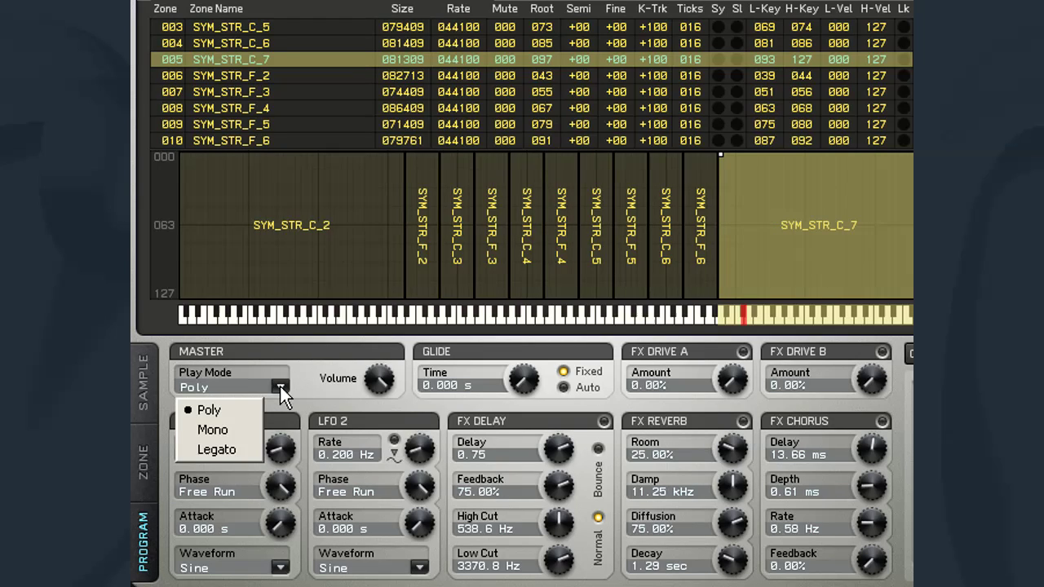
left_click(212, 429)
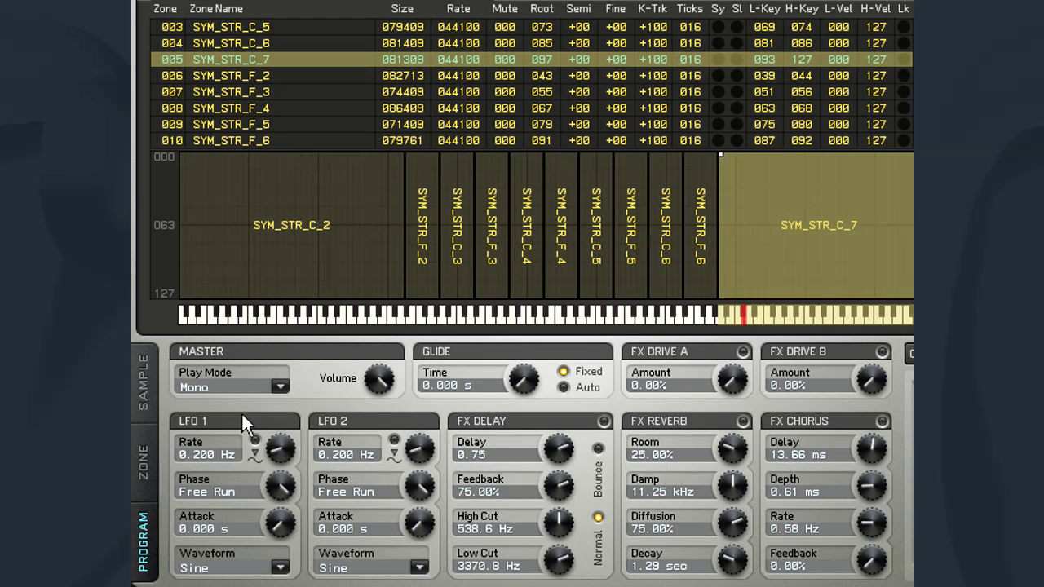
left_click(281, 388)
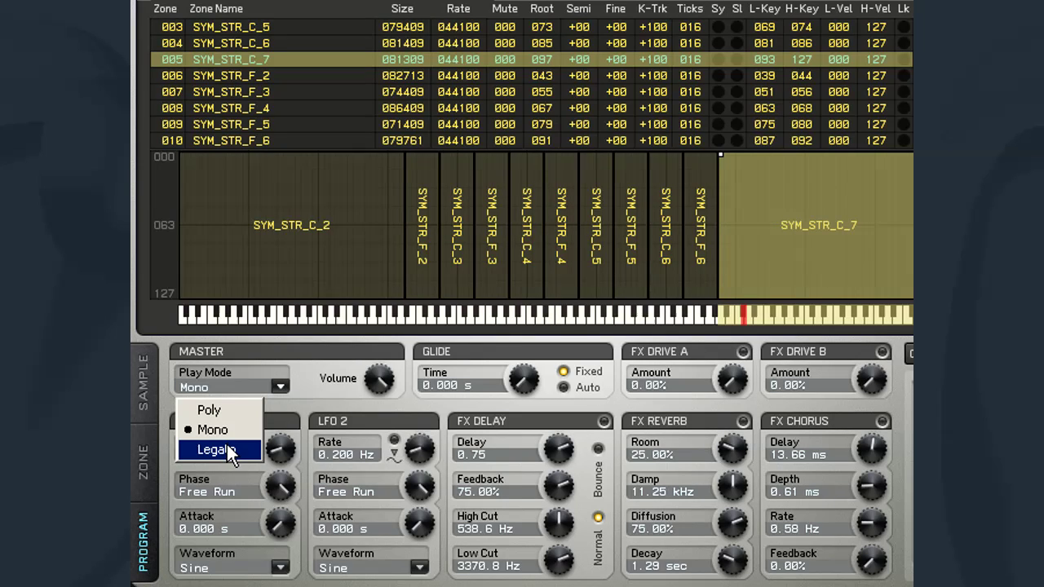
left_click(226, 447)
left_click(279, 388)
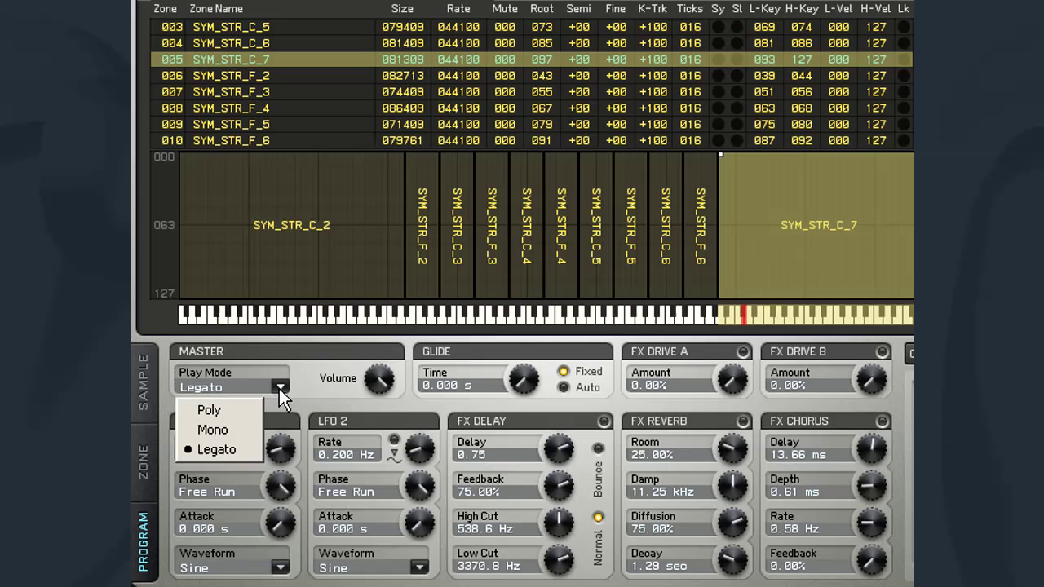
left_click(220, 410)
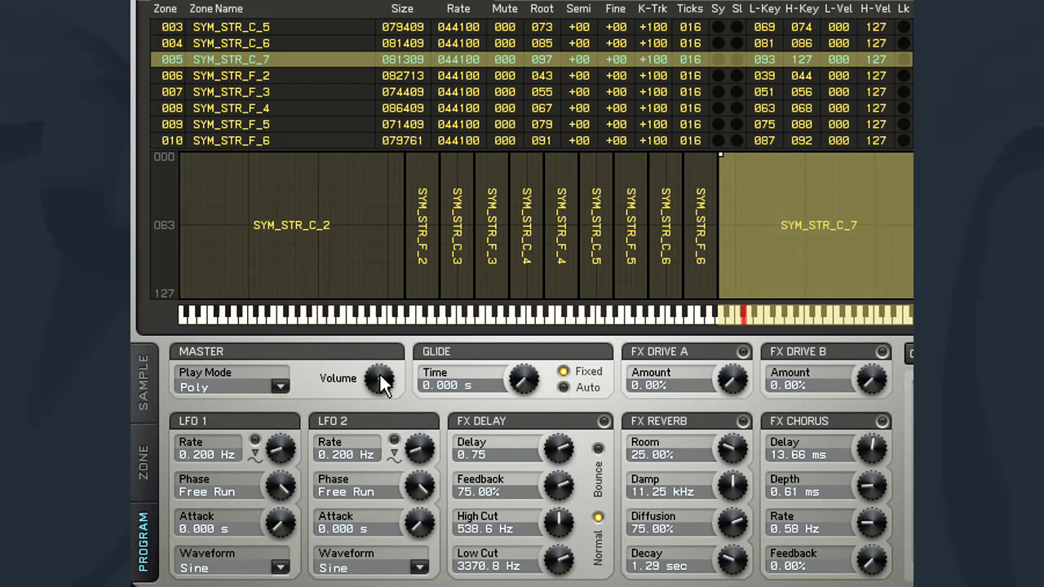
- Adjust master volume, set Legato with Auto glide at 0.576 s, then return to Poly
mouse_move(379, 373)
left_mouse_down()
mouse_move(383, 383)
mouse_move(395, 376)
left_mouse_up()
left_click(245, 383)
left_click(218, 451)
left_click_drag(521, 382, 534, 389)
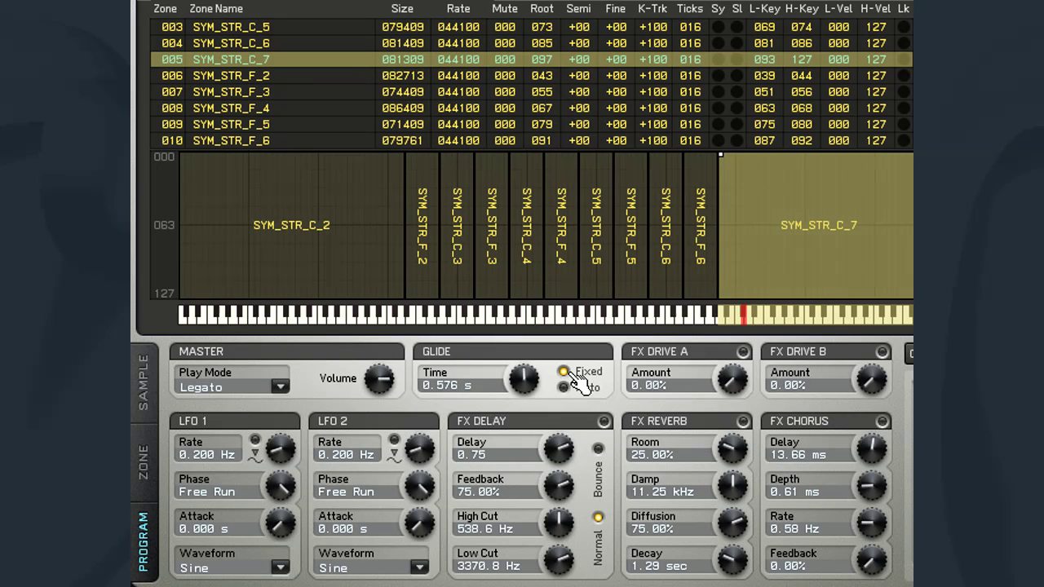
left_click(569, 389)
left_click(273, 383)
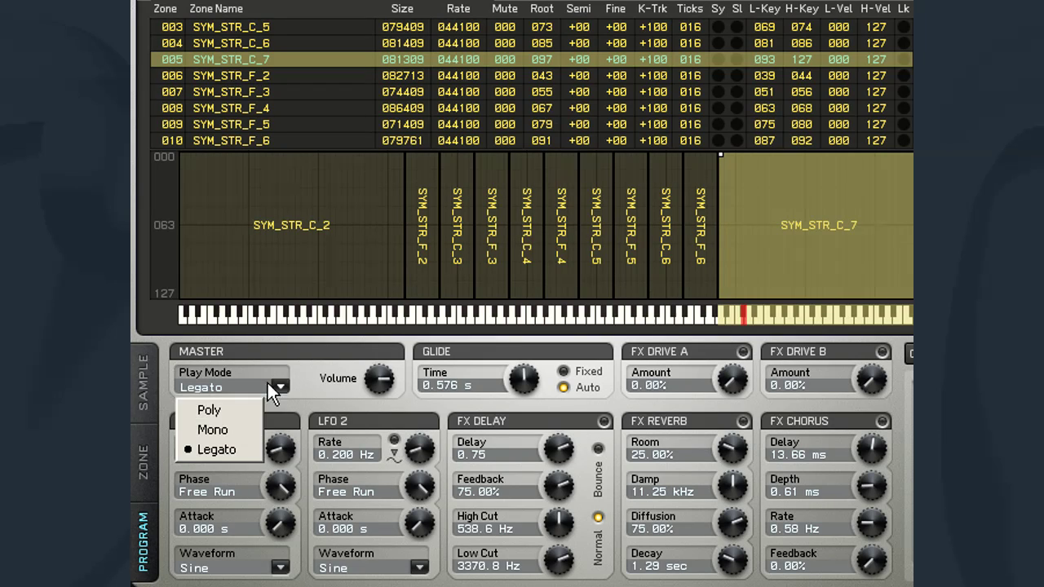
left_click(234, 410)
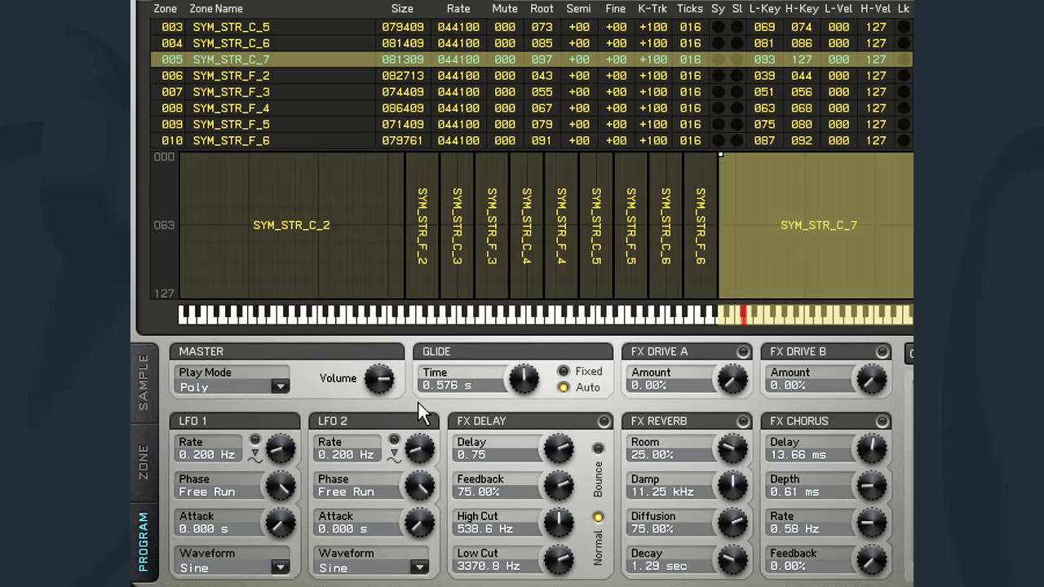
- Enable Drive A, raise its amount to 76.50%, then toggle the effect off
left_click(677, 363)
mouse_move(726, 374)
left_mouse_down()
mouse_move(726, 363)
mouse_move(730, 388)
left_mouse_up()
left_click(699, 357)
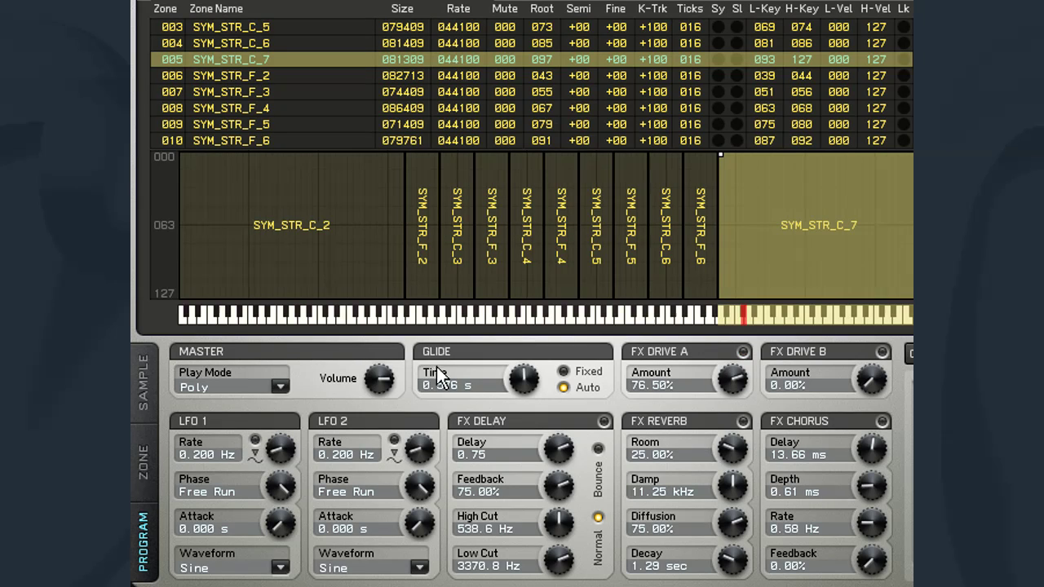
- Reset glide time to 0.000 s and tempo-sync LFO 1's rate at 4 Ticks
left_click(511, 373, "ctrl")
left_click_drag(276, 448, 275, 391)
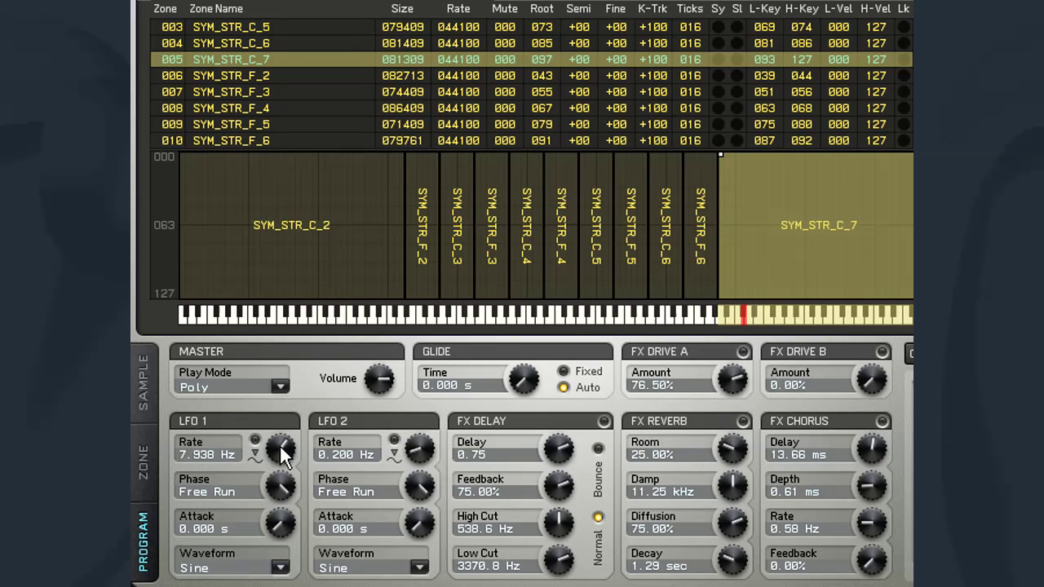
left_click_drag(279, 443, 279, 400)
left_click(255, 442)
left_click_drag(286, 444, 285, 488)
- Give LFO 1 a 100.8 phase, a 0.625 s attack and a Saw waveform
left_click_drag(283, 480, 283, 441)
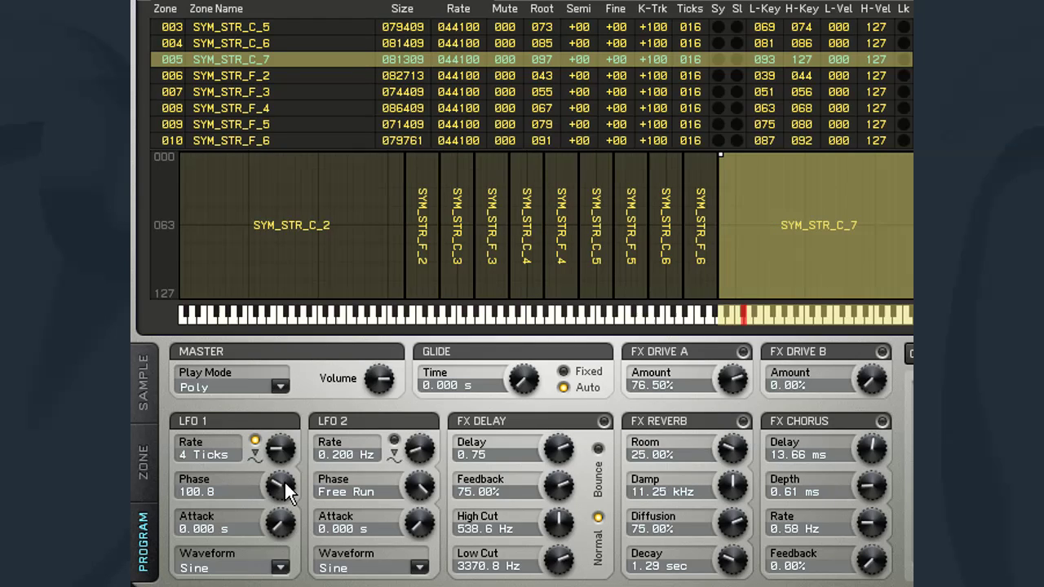
left_click_drag(279, 519, 280, 474)
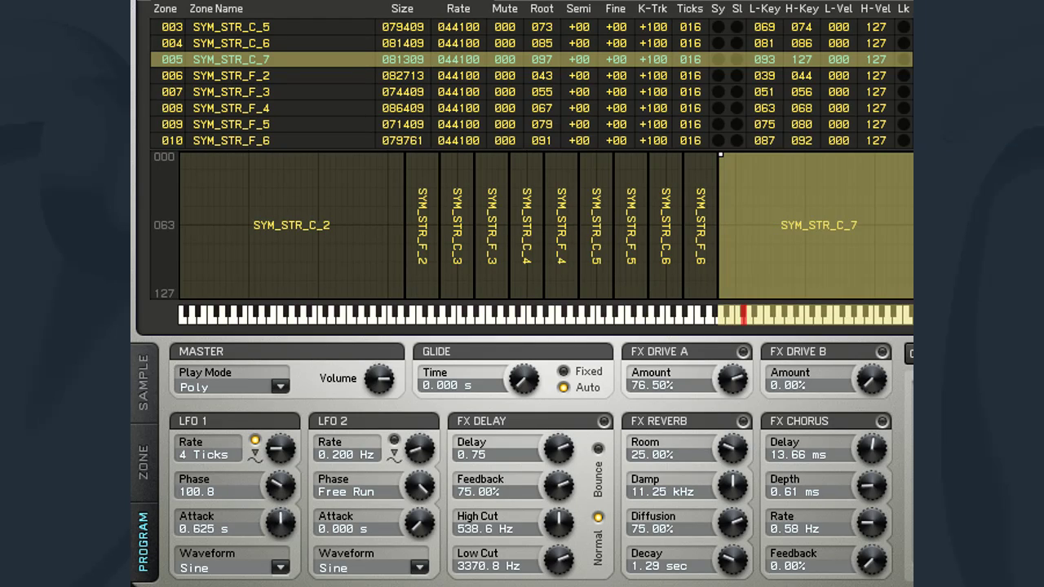
left_click(281, 571)
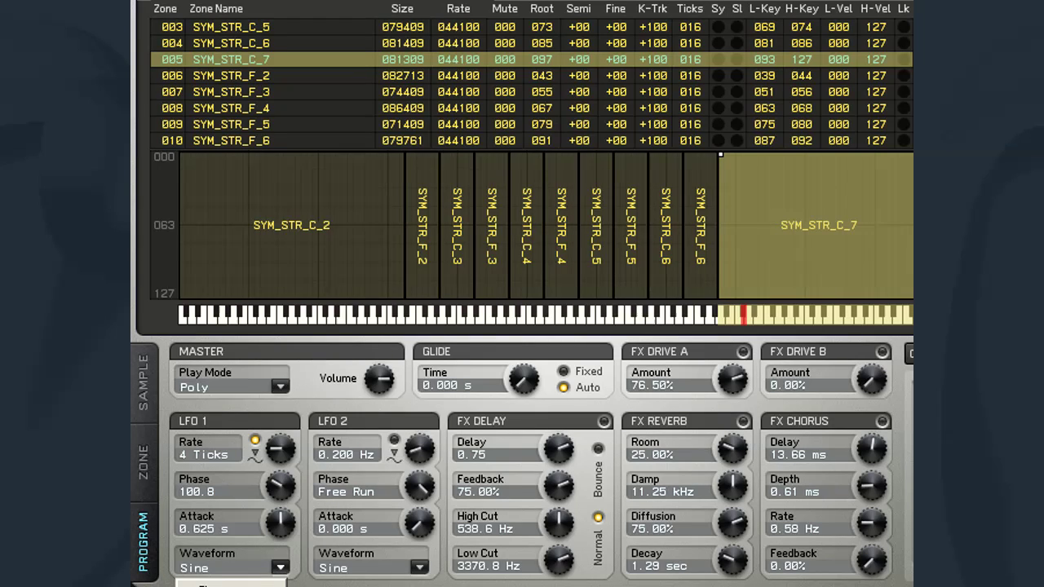
left_click(212, 586)
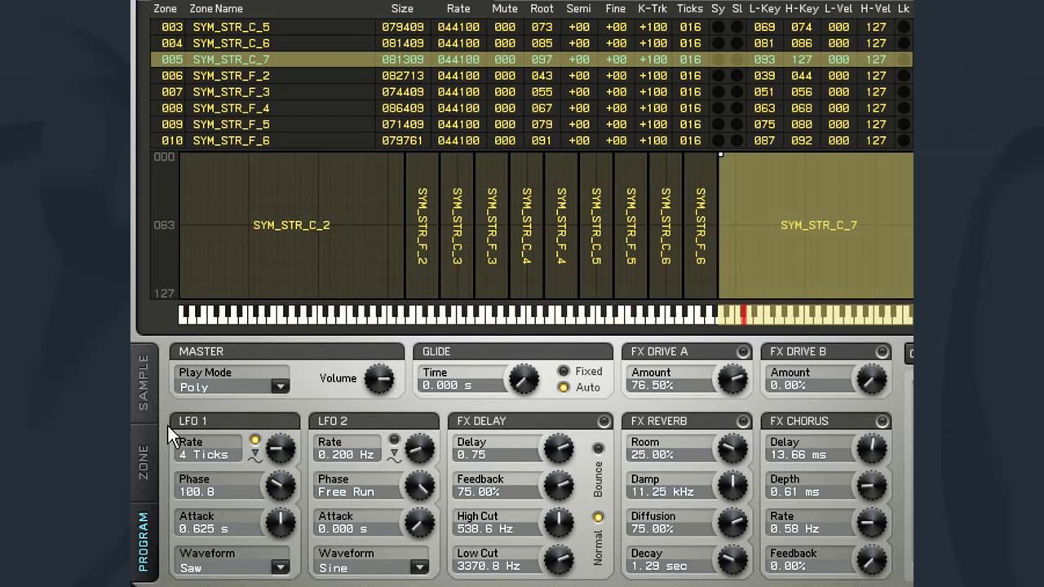
- Enable the delay in Bounce mode with 54.50% feedback, 4357.5 Hz high cut and 8432.7 Hz low cut
left_click(146, 462)
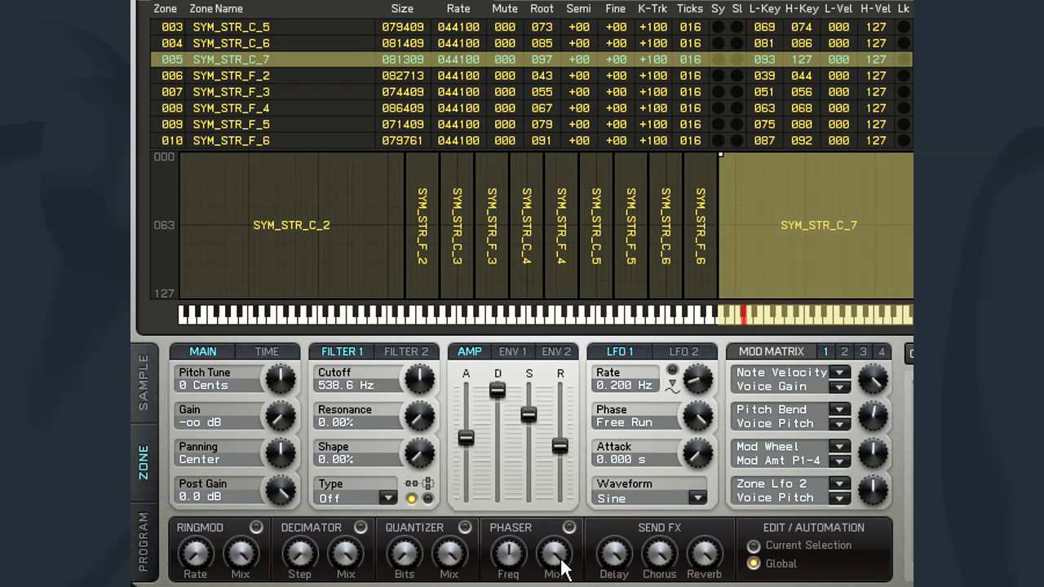
left_click(147, 559)
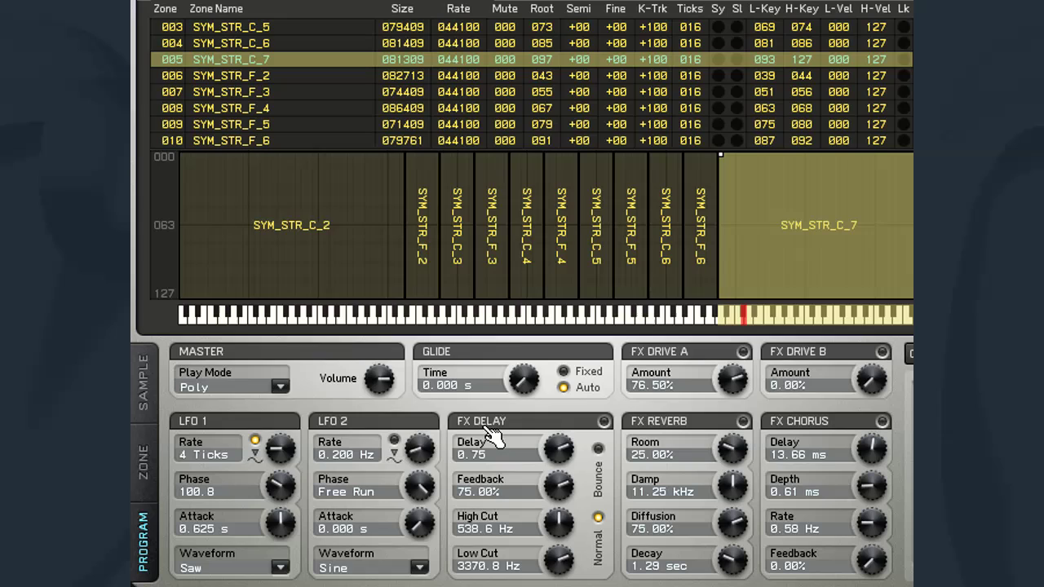
left_click(601, 422)
mouse_move(561, 489)
left_mouse_down()
mouse_move(556, 522)
mouse_move(556, 495)
left_mouse_up()
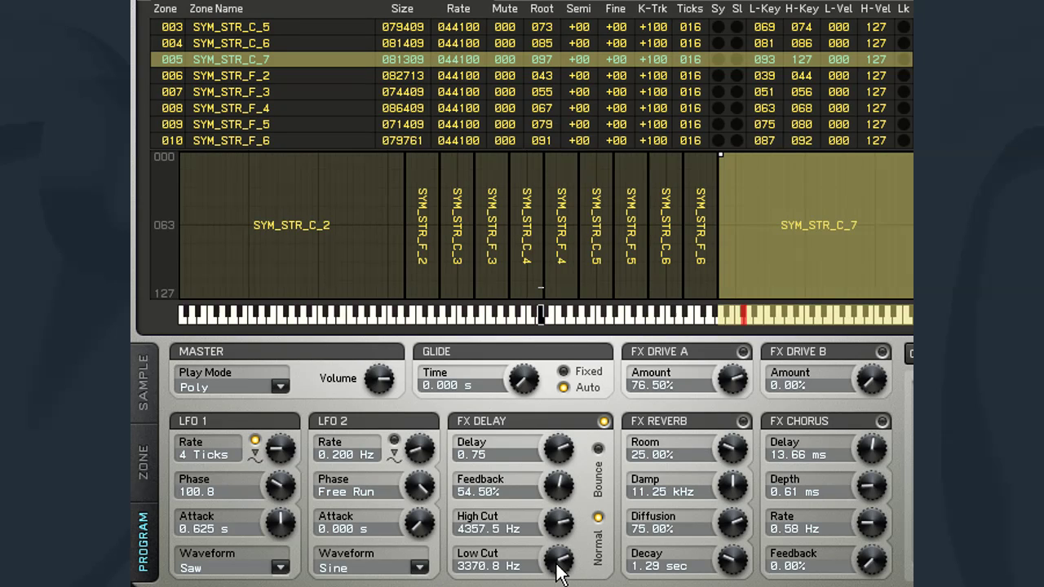
left_click_drag(557, 561, 557, 533)
left_click(598, 450)
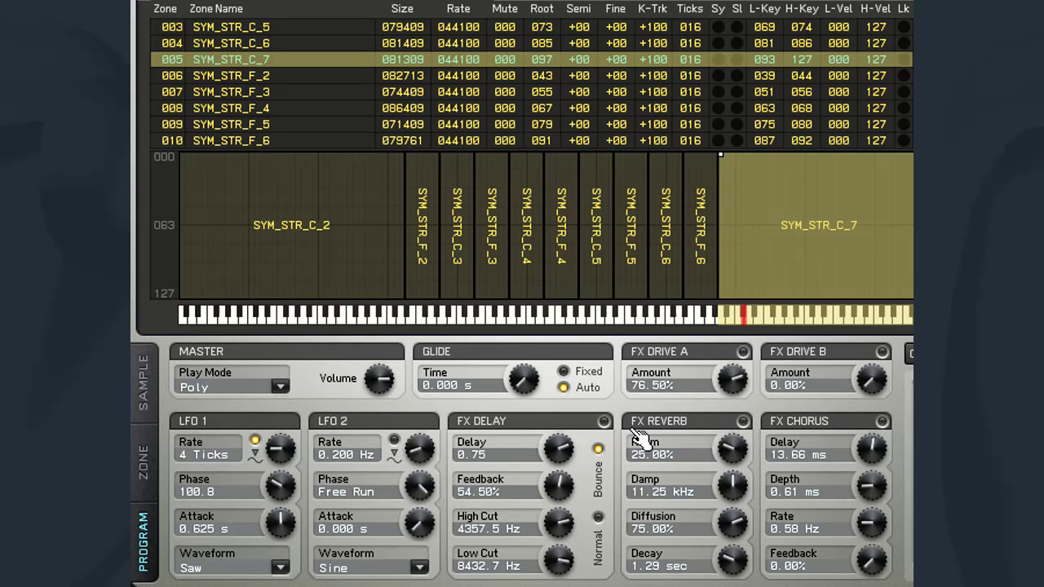
- Set reverb room to 31.50%, damping to 4.69 kHz and diffusion to 25.50%
mouse_move(726, 445)
left_mouse_down()
mouse_move(726, 412)
mouse_move(730, 487)
left_mouse_up()
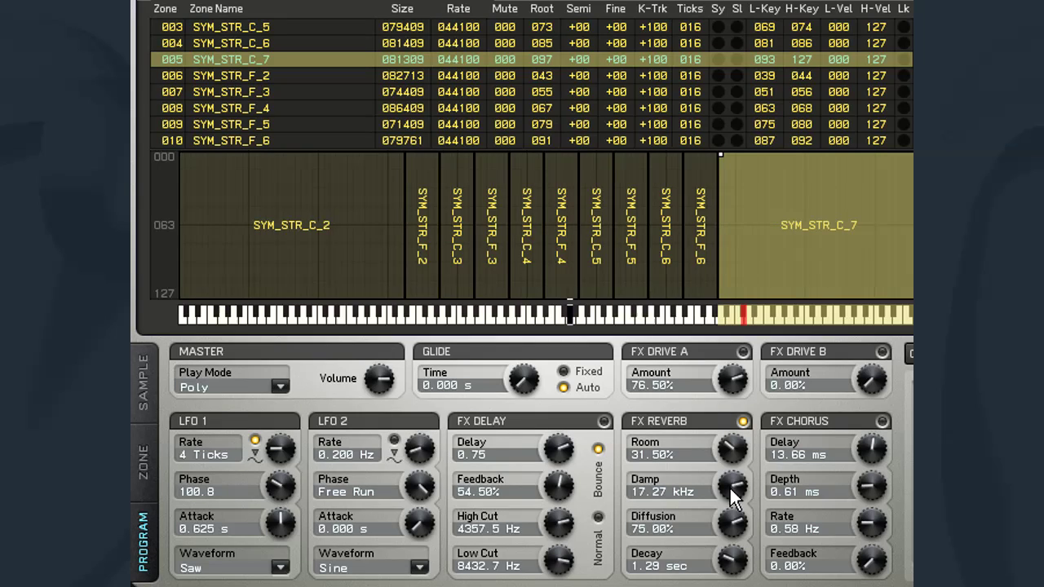
mouse_move(729, 486)
left_mouse_down()
mouse_move(729, 521)
mouse_move(729, 486)
left_mouse_up()
mouse_move(729, 519)
left_mouse_down()
mouse_move(729, 554)
mouse_move(729, 519)
left_mouse_up()
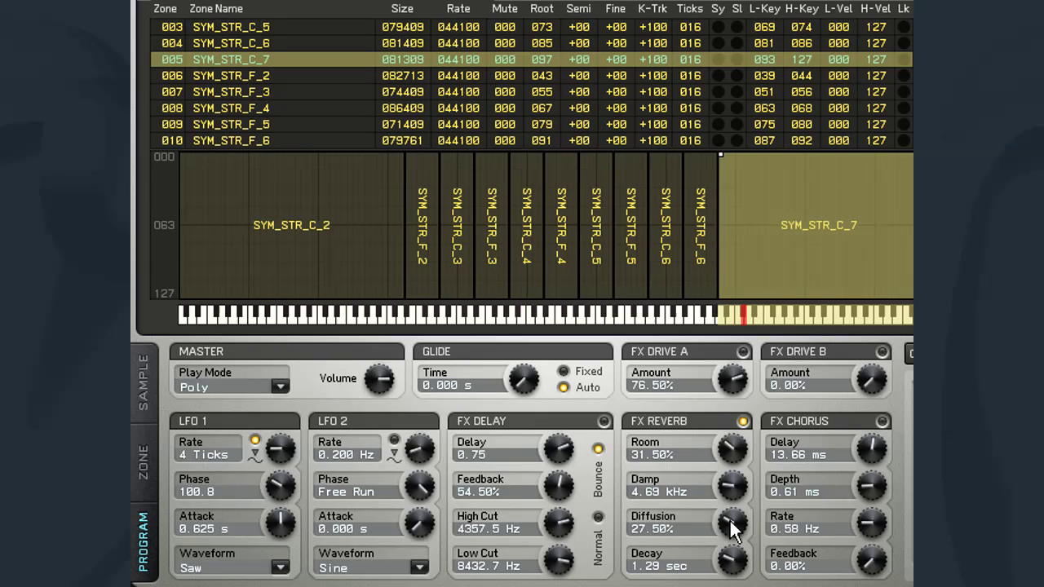
left_click_drag(729, 518, 729, 464)
left_click_drag(731, 528, 734, 554)
scroll(733, 563, "up", 10)
scroll(733, 563, "down", 10)
- Swap reverb for chorus: 26.83 ms delay, 13.68 ms depth, 1.25 Hz rate, 18.00% feedback
left_click(697, 425)
left_click(785, 426)
left_click_drag(874, 451, 874, 451)
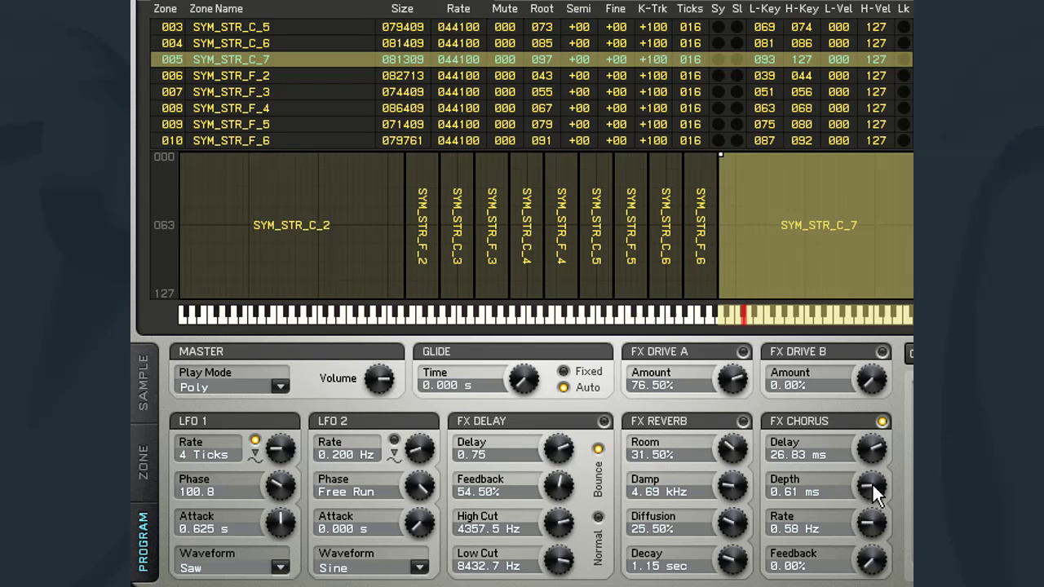
left_click_drag(872, 483, 872, 483)
left_click_drag(871, 483, 871, 483)
left_click_drag(872, 522, 876, 563)
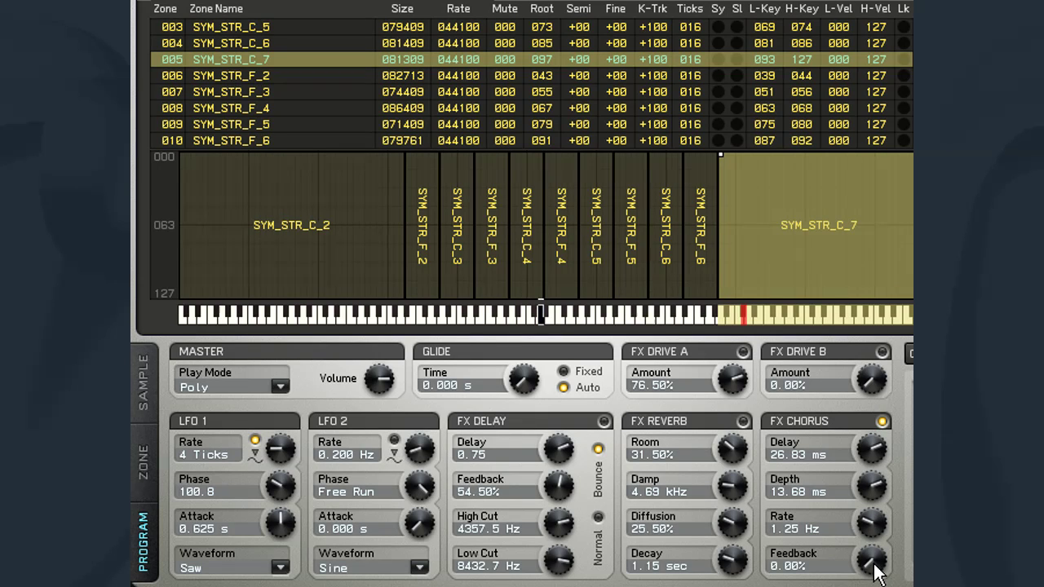
left_click_drag(876, 564, 876, 563)
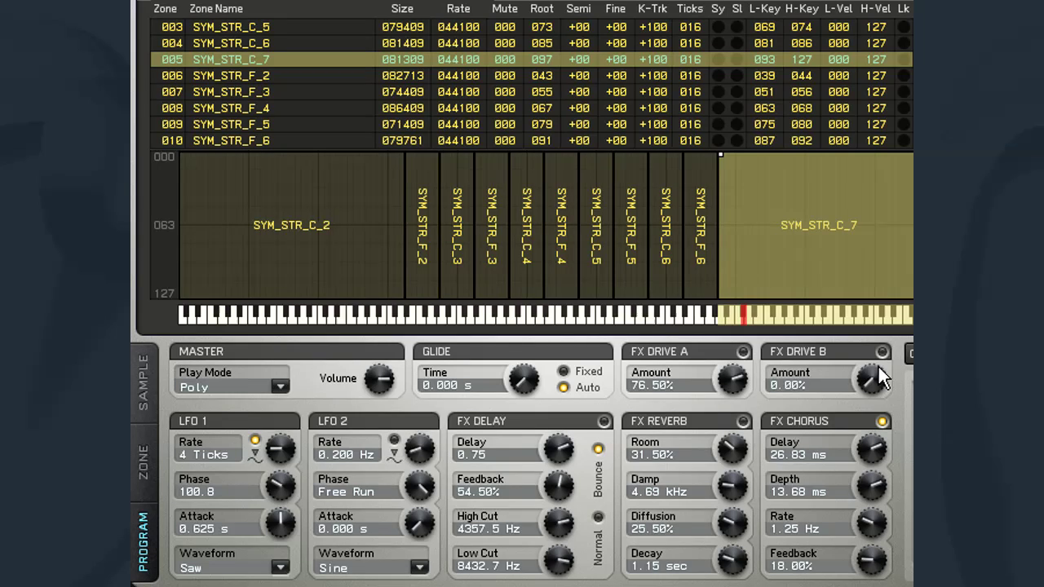